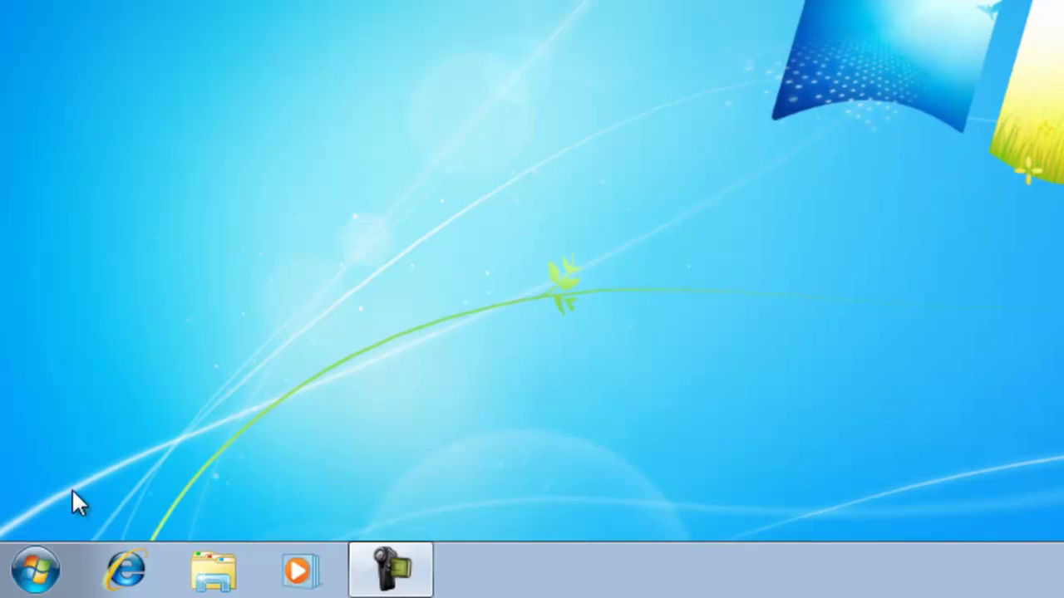
Open Control Panel from the Start menu and set View by to Small icons.
click(33, 572)
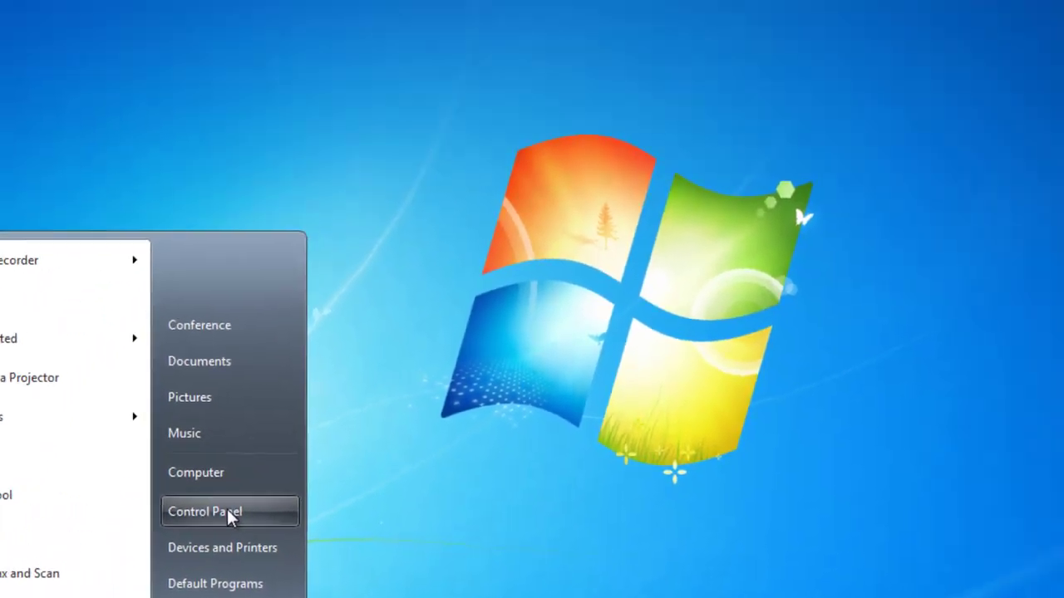
click(205, 531)
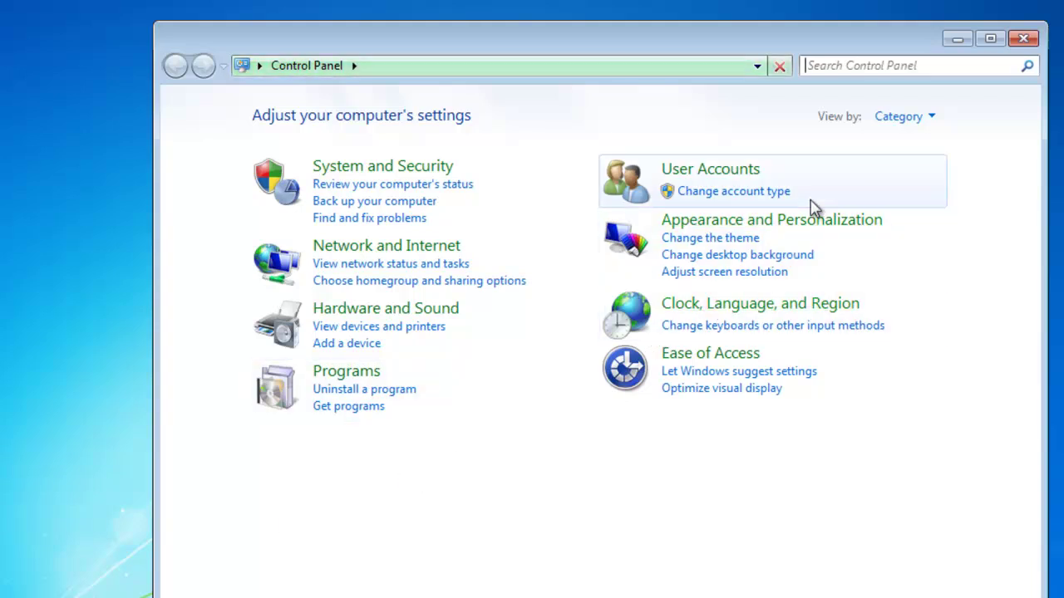
click(910, 123)
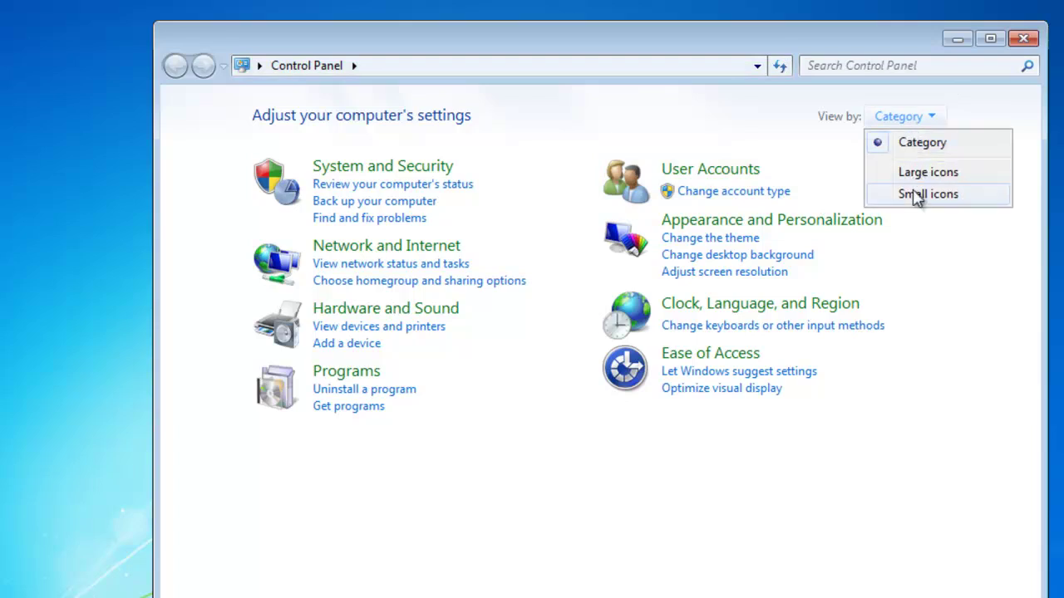
click(916, 196)
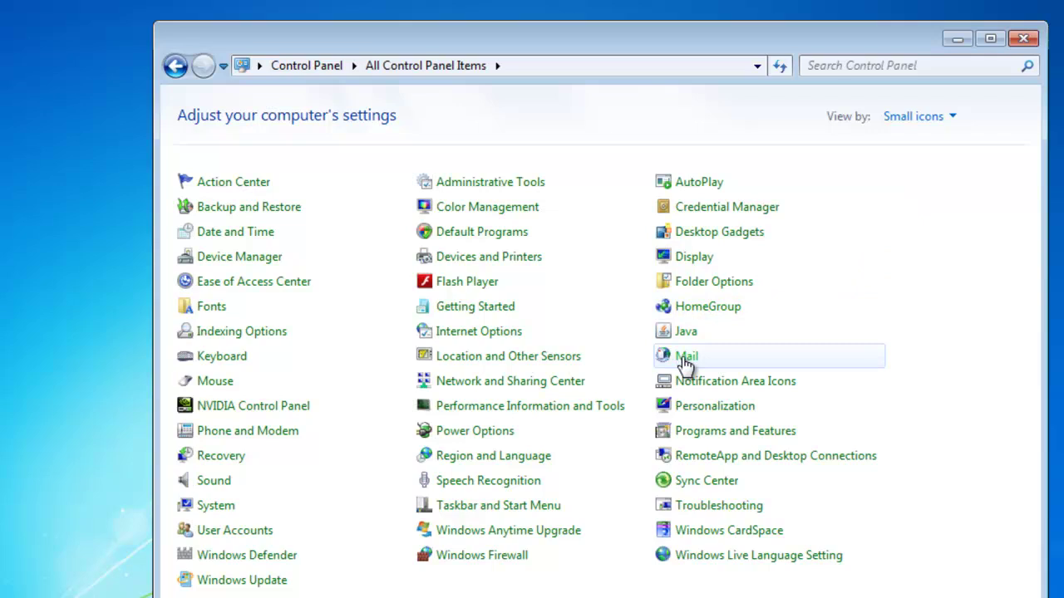
Copy the Outlook.pst file path from the Personal Folders data file settings in Mail.
click(685, 359)
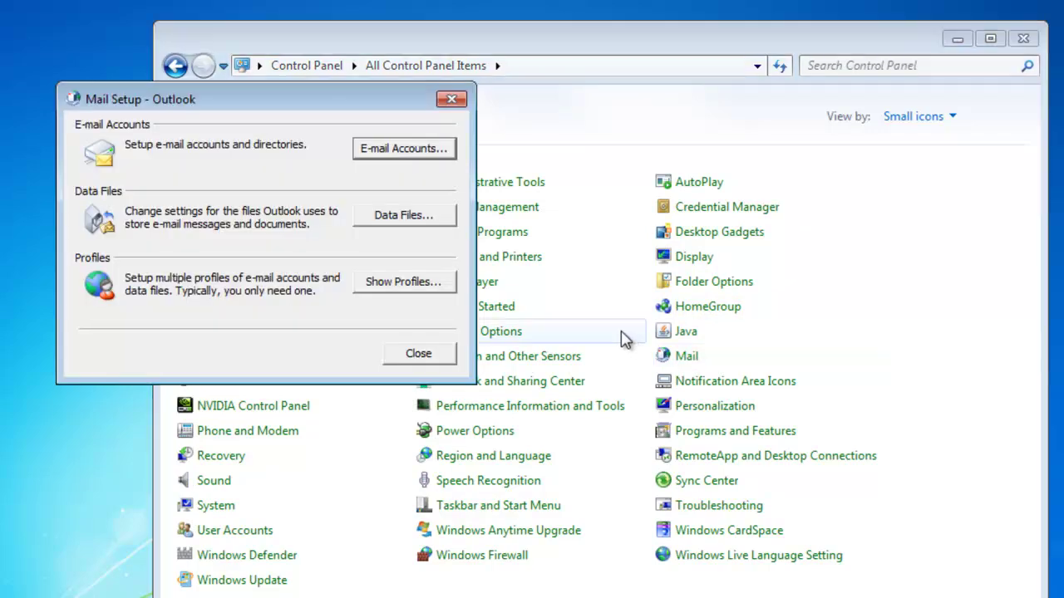
click(395, 217)
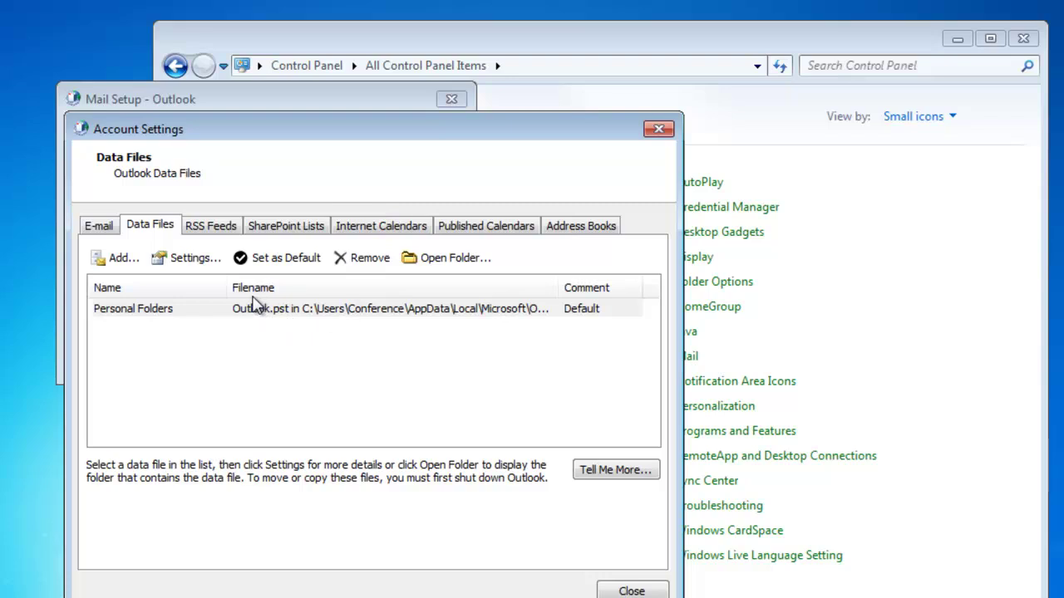
click(191, 263)
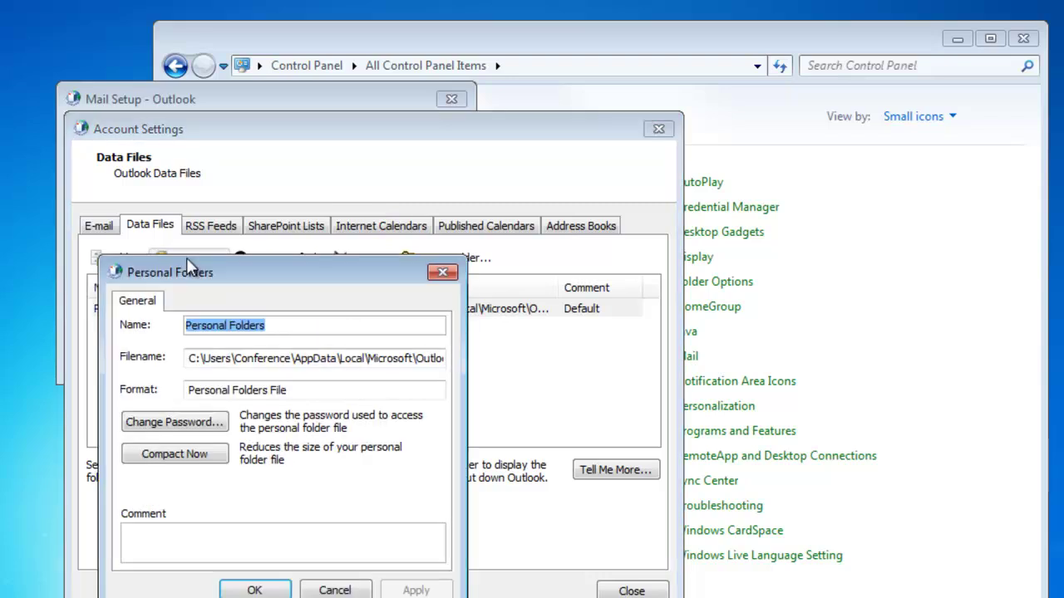
drag(190, 357, 452, 370)
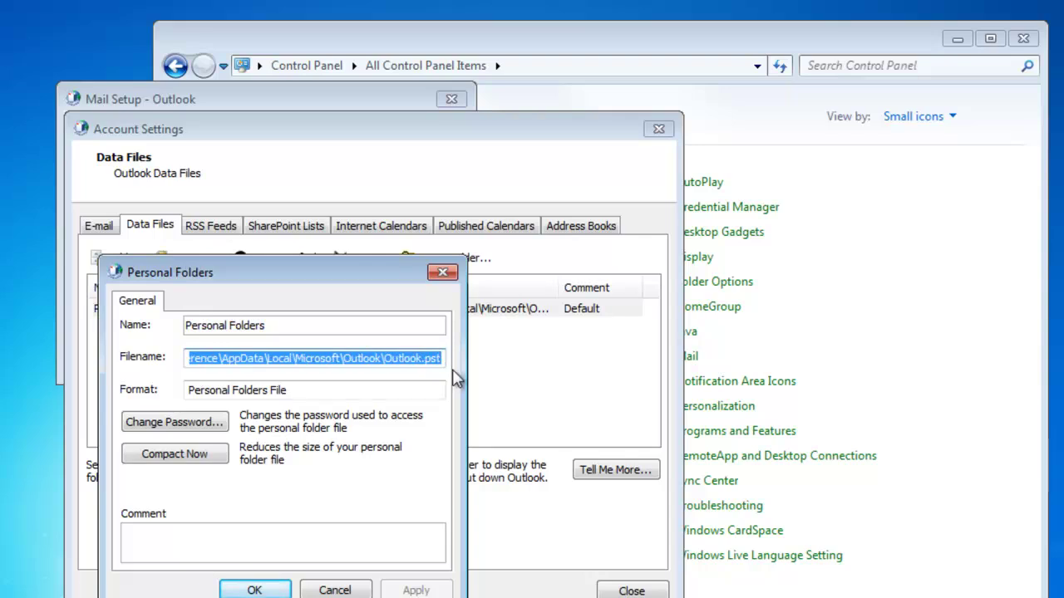
key(ctrl+c)
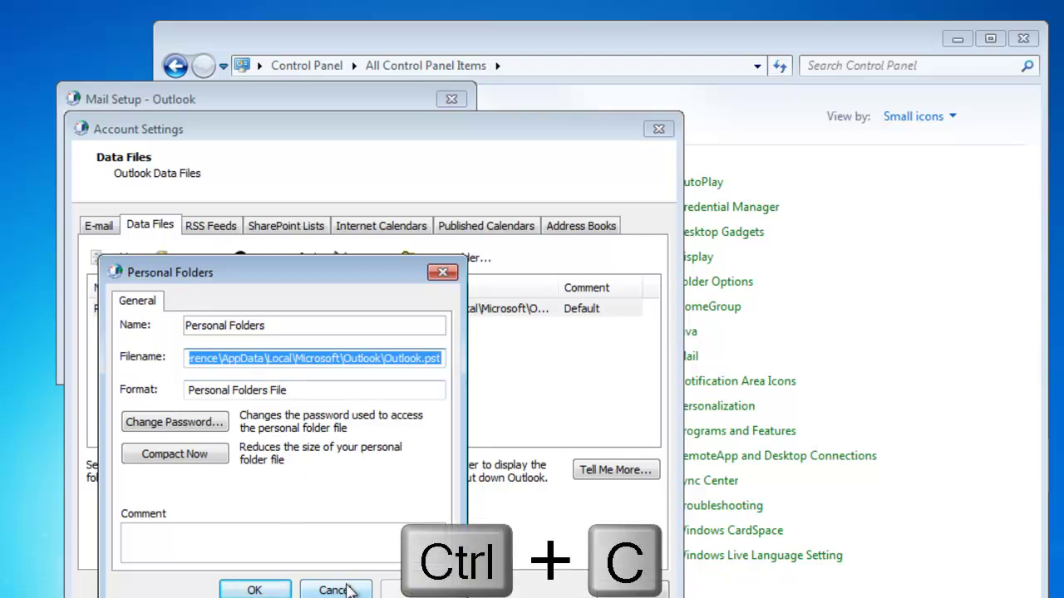
Cancel out of Personal Folders, then close Account Settings and the Mail setup.
click(344, 587)
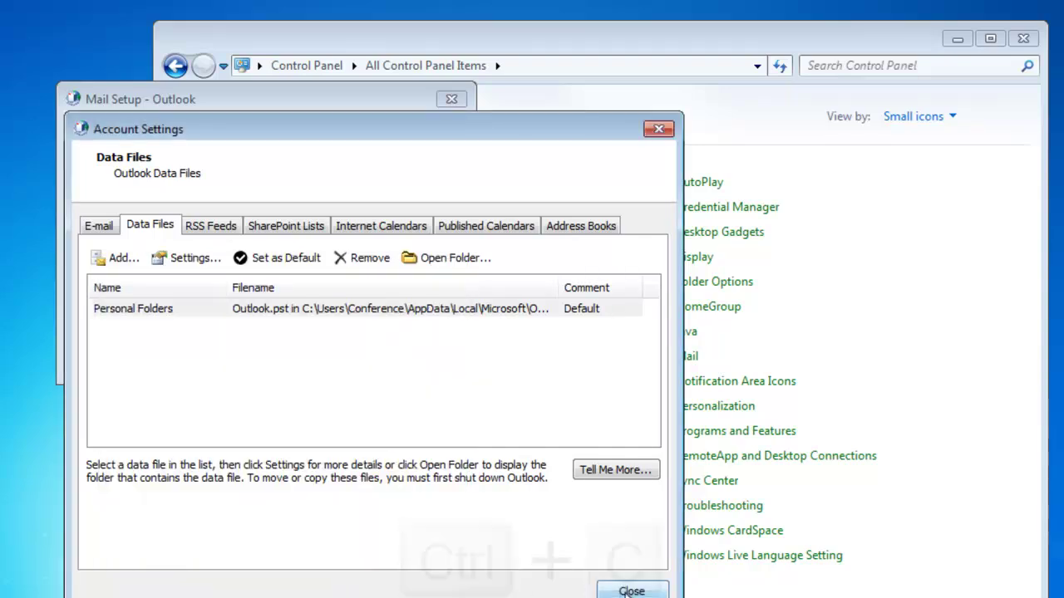
click(629, 591)
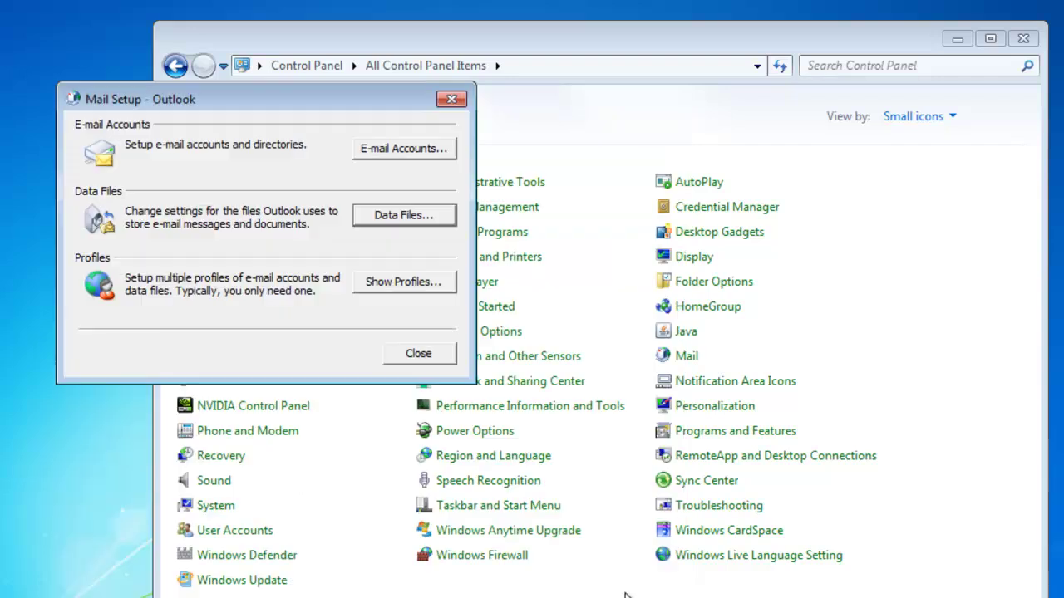
click(420, 357)
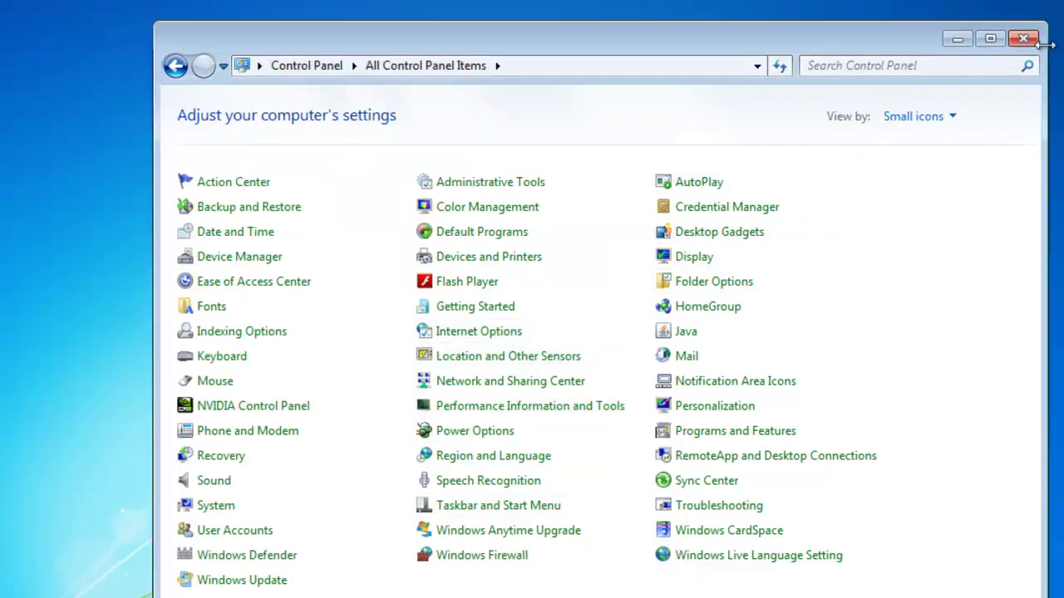
Close Control Panel and start a file search for scanpst.exe.
click(1023, 40)
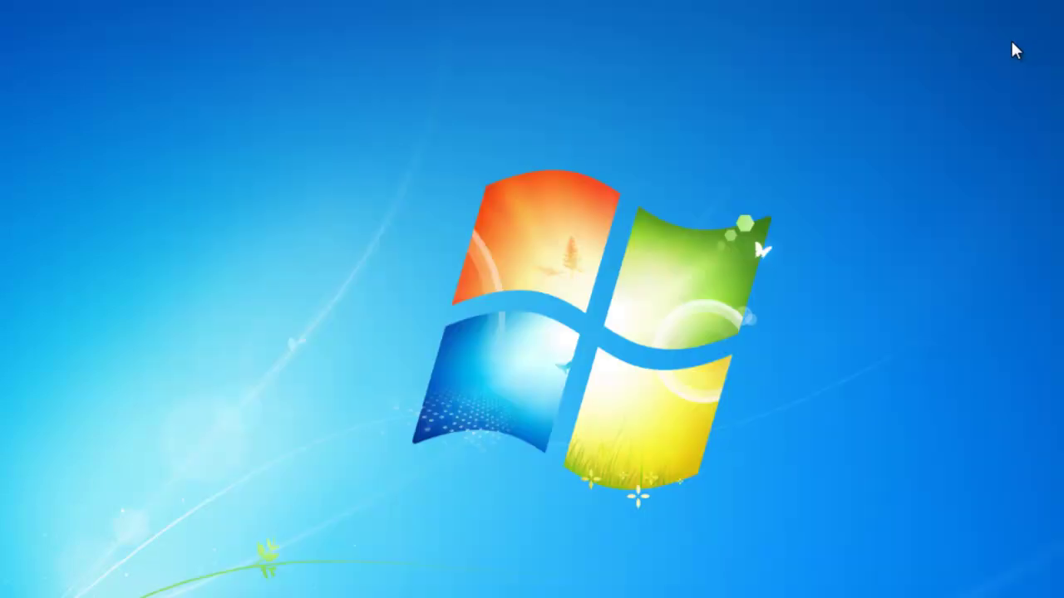
key(super+f)
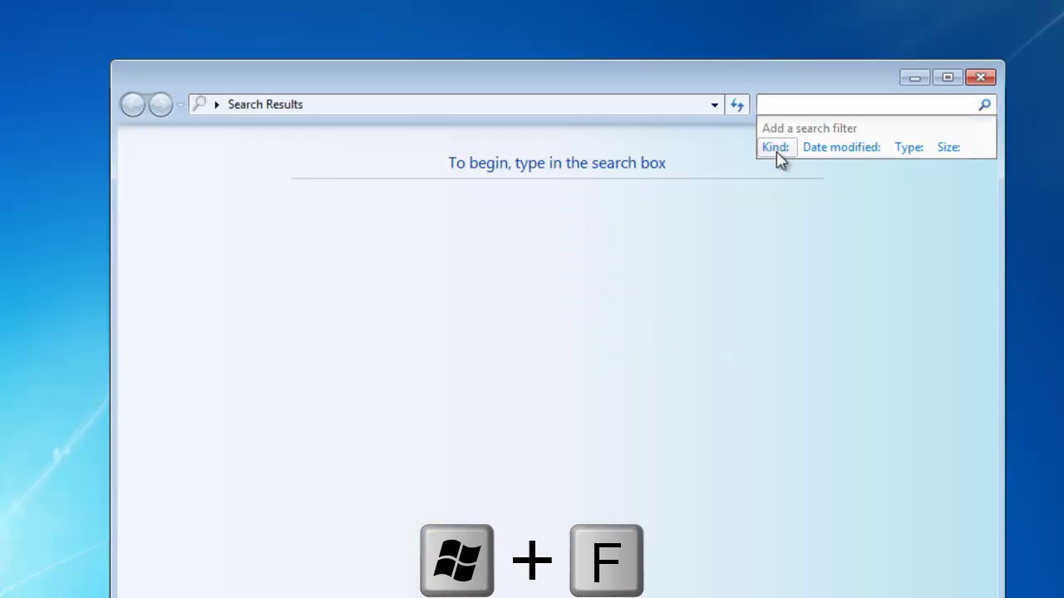
text(scanpst.exe)
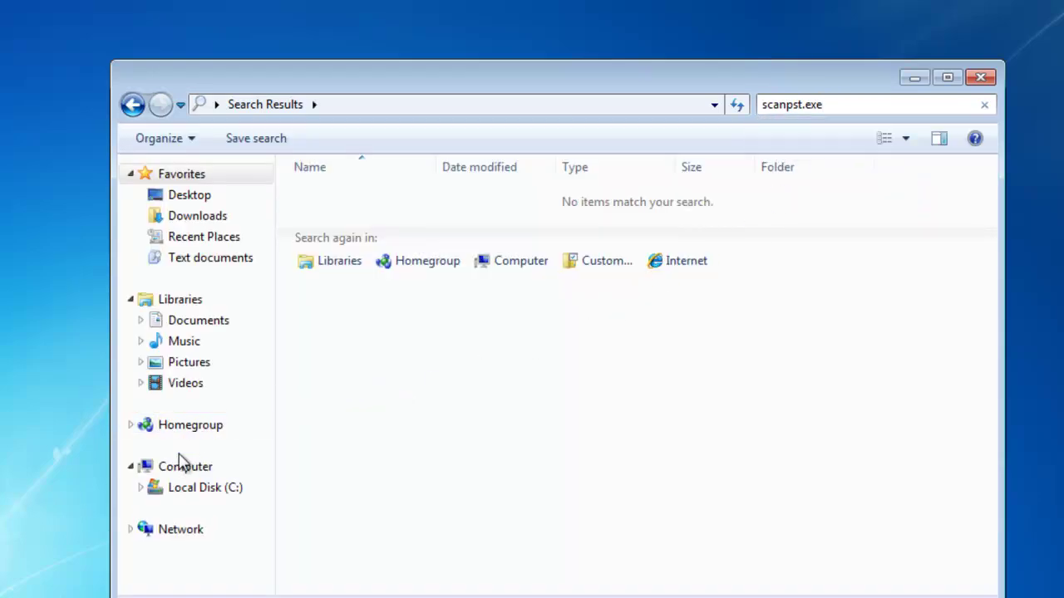
Search Program Files on Local Disk (C:) for scanpst.exe to locate SCANPST.EXE.
click(141, 488)
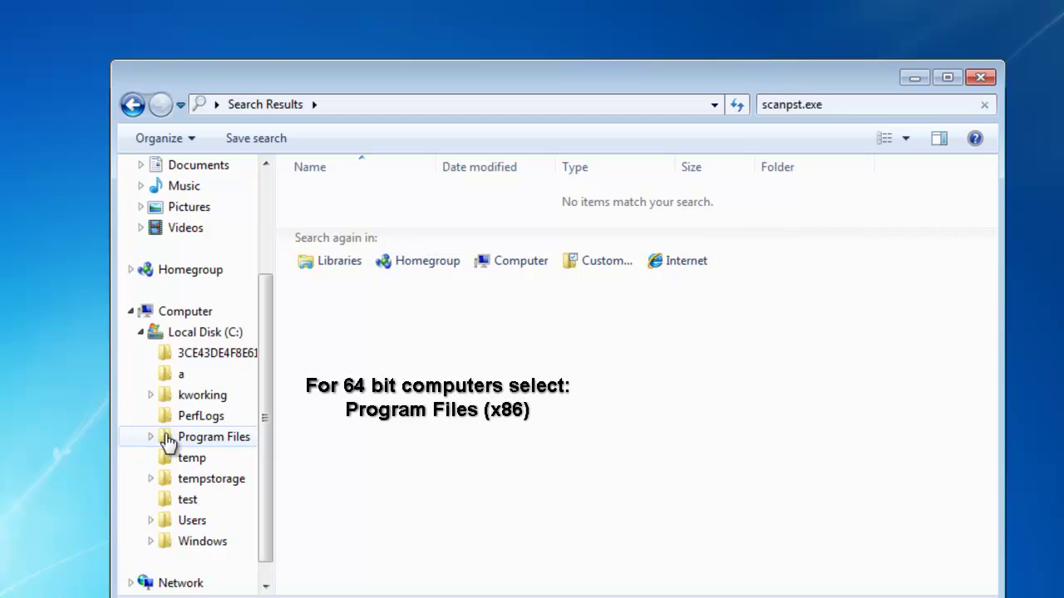
click(168, 442)
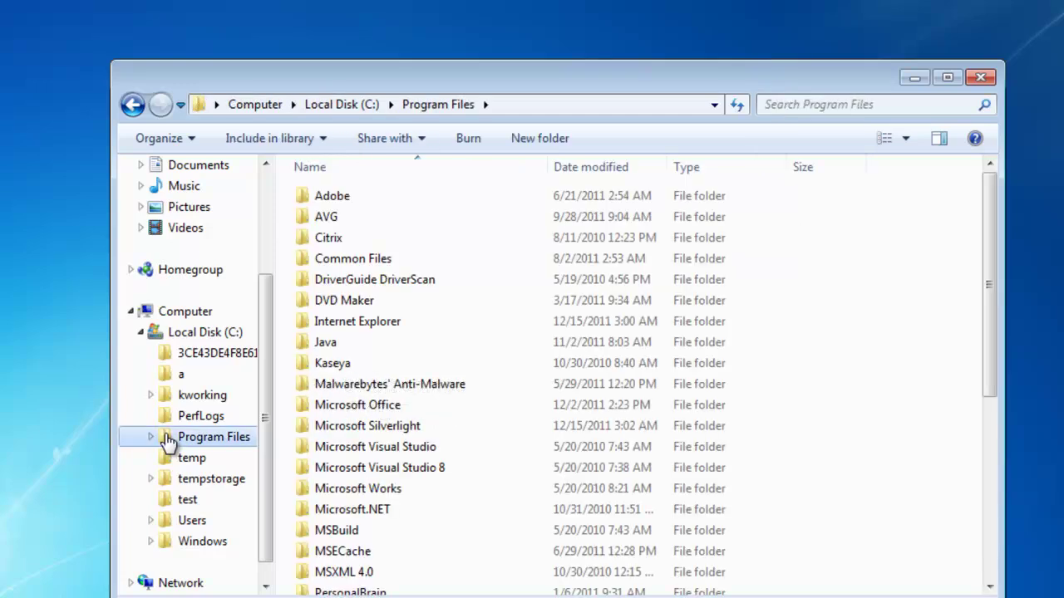
click(345, 409)
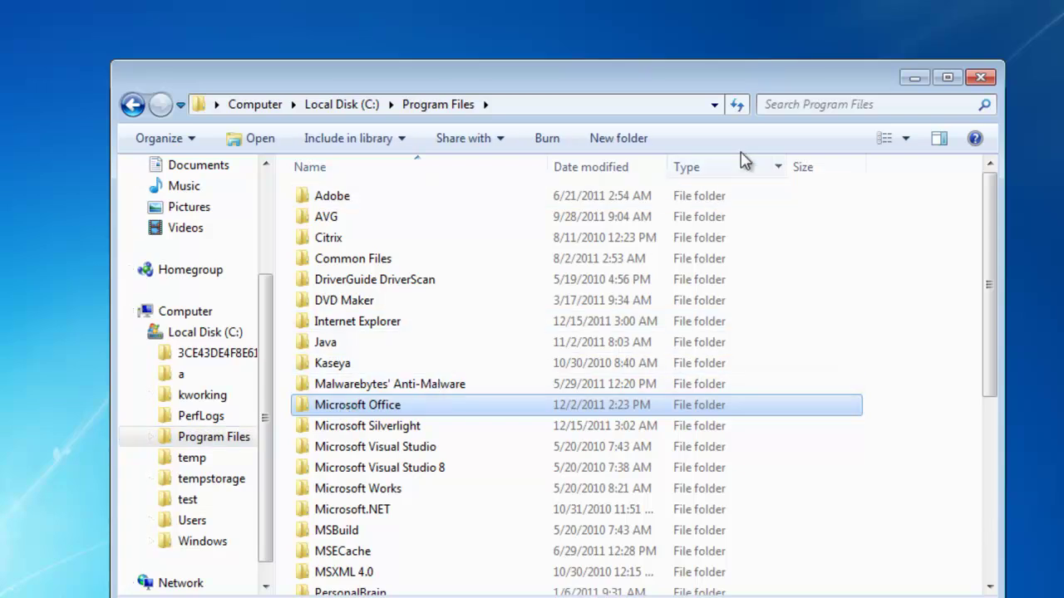
click(834, 106)
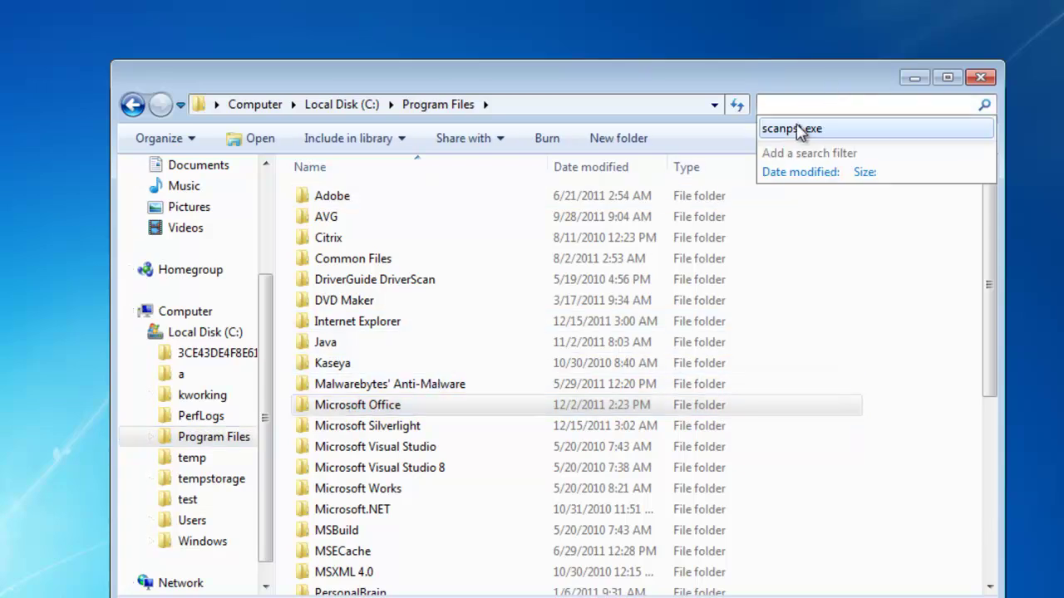
click(802, 129)
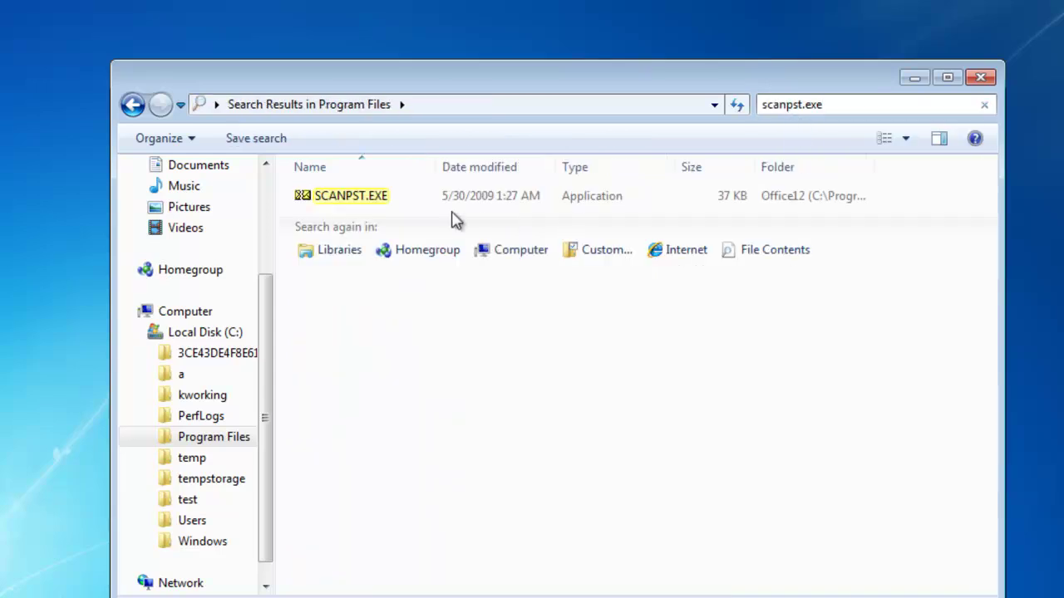
Run SCANPST.EXE on the pasted Outlook.pst path, scan and repair it until complete.
click(353, 200)
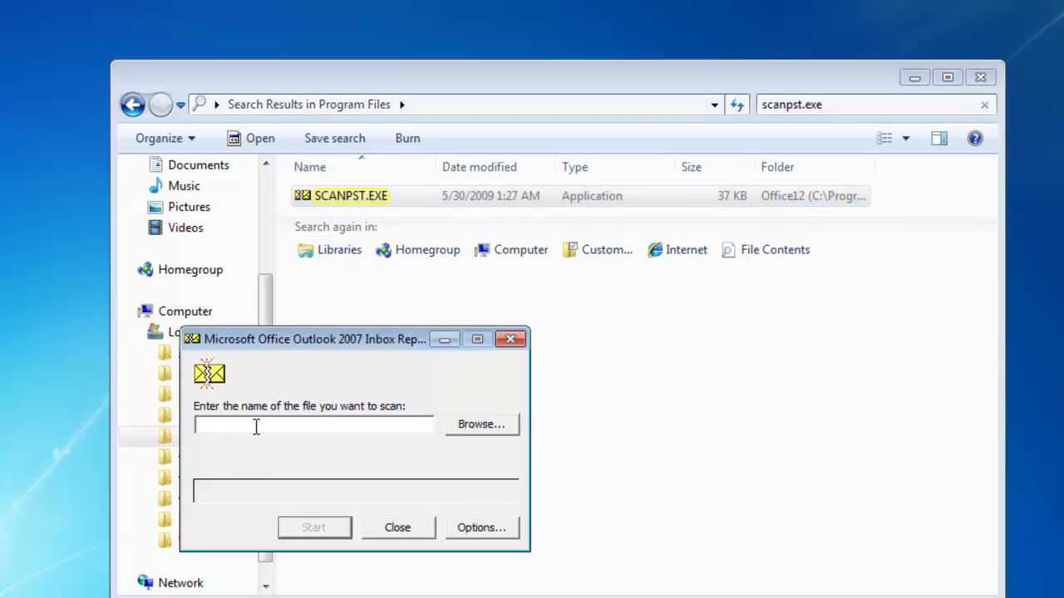
key(ctrl+v)
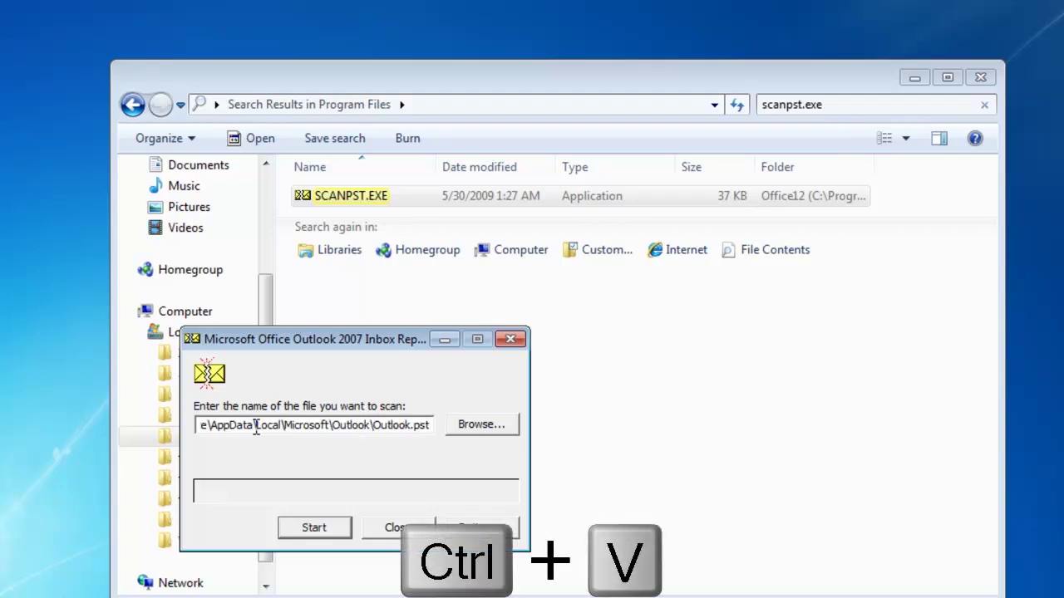
click(308, 530)
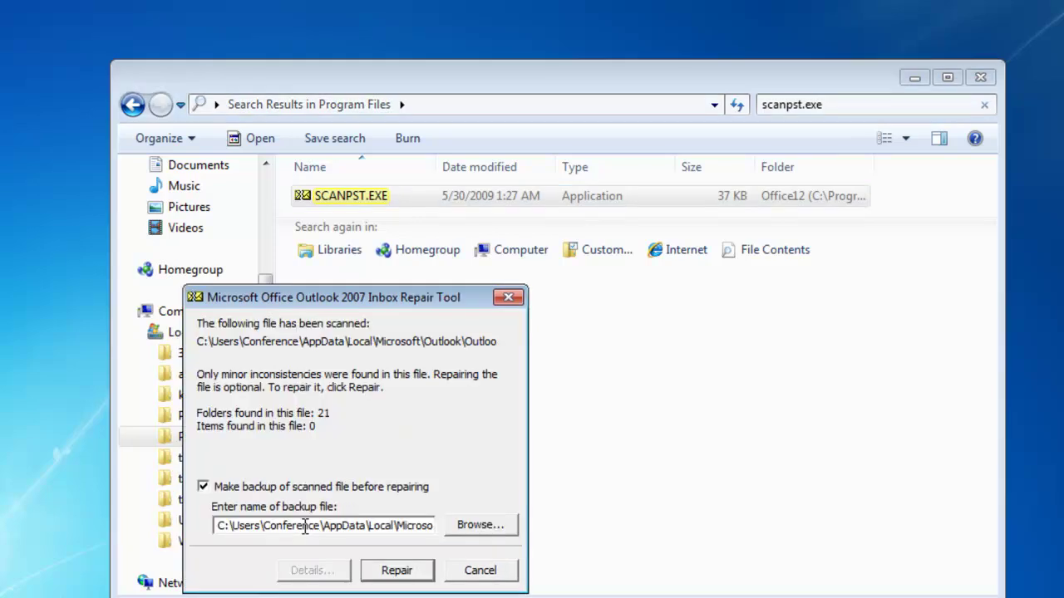
click(404, 574)
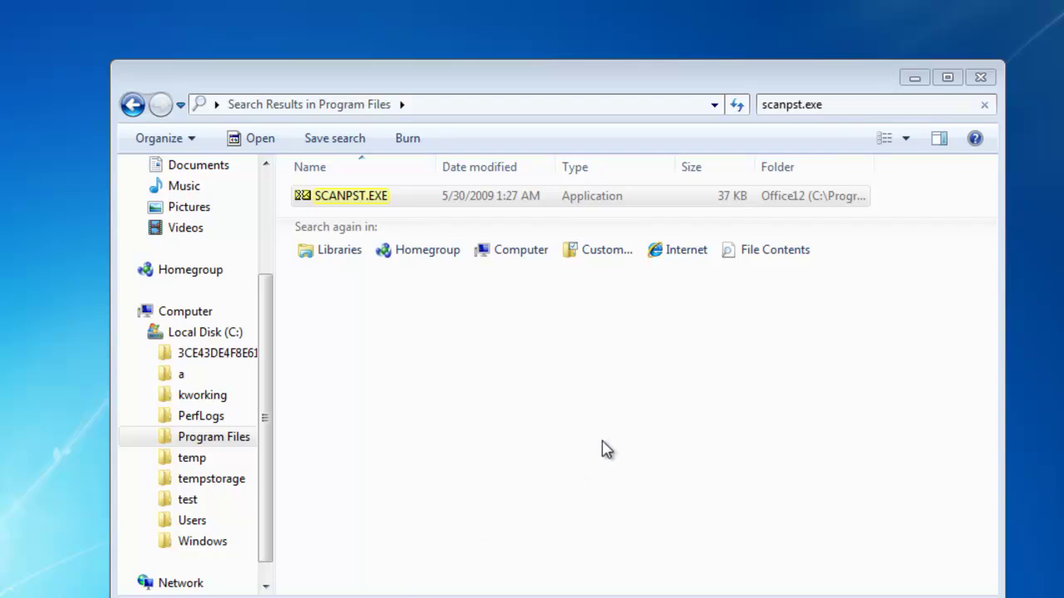
click(979, 78)
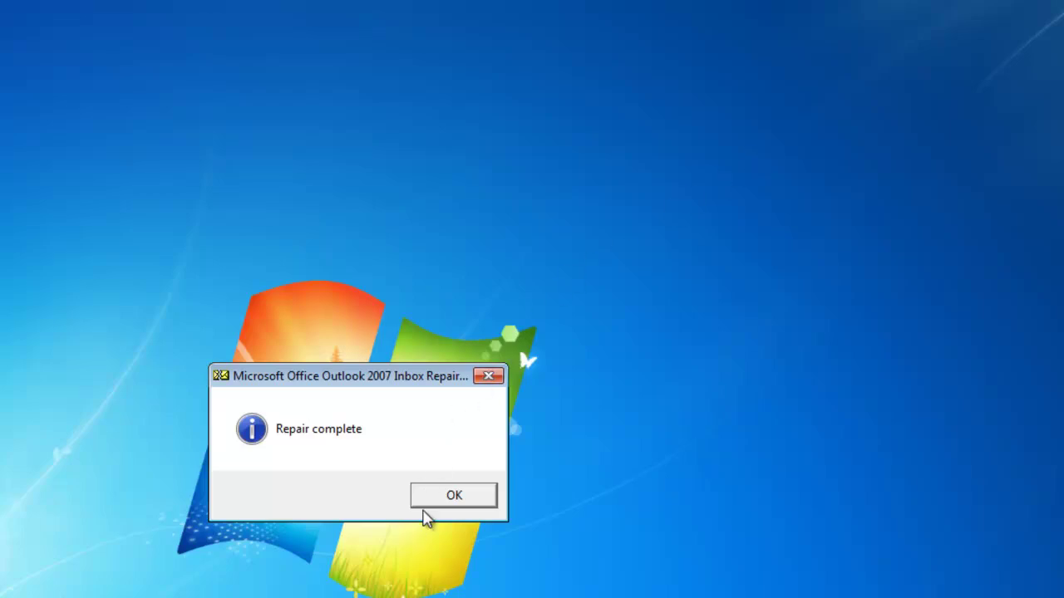
click(443, 505)
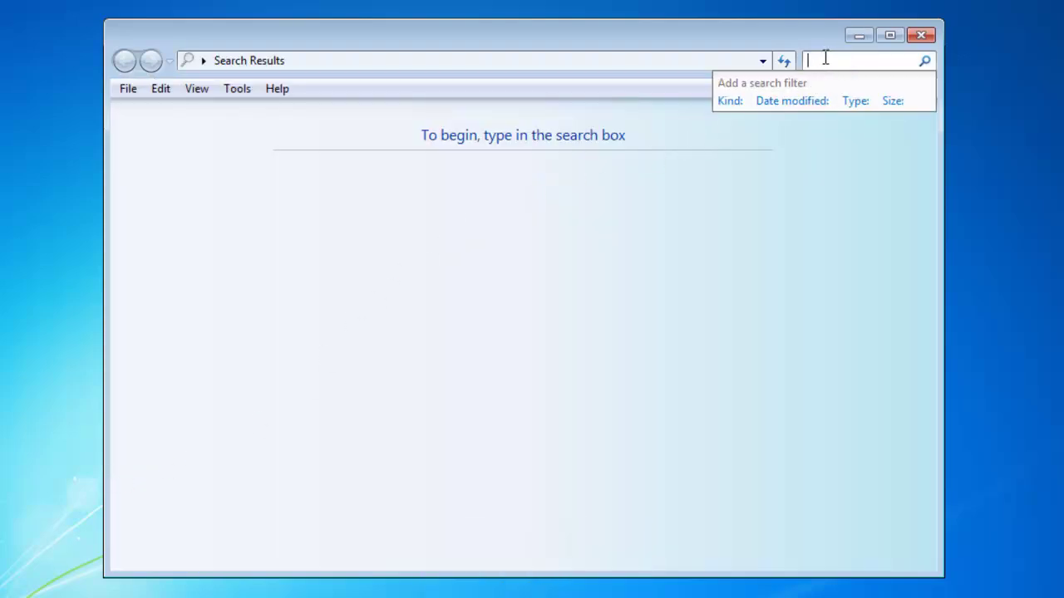
Search Program Files on Local Disk (C:) for scanost.exe, finding SCANOST in Office12.
text(scan)
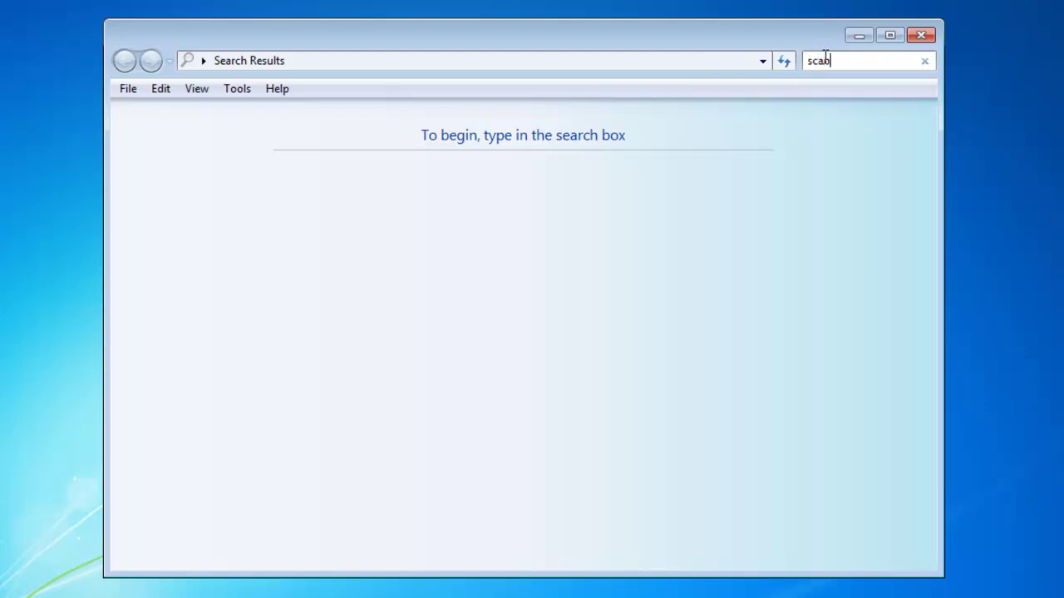
text(os)
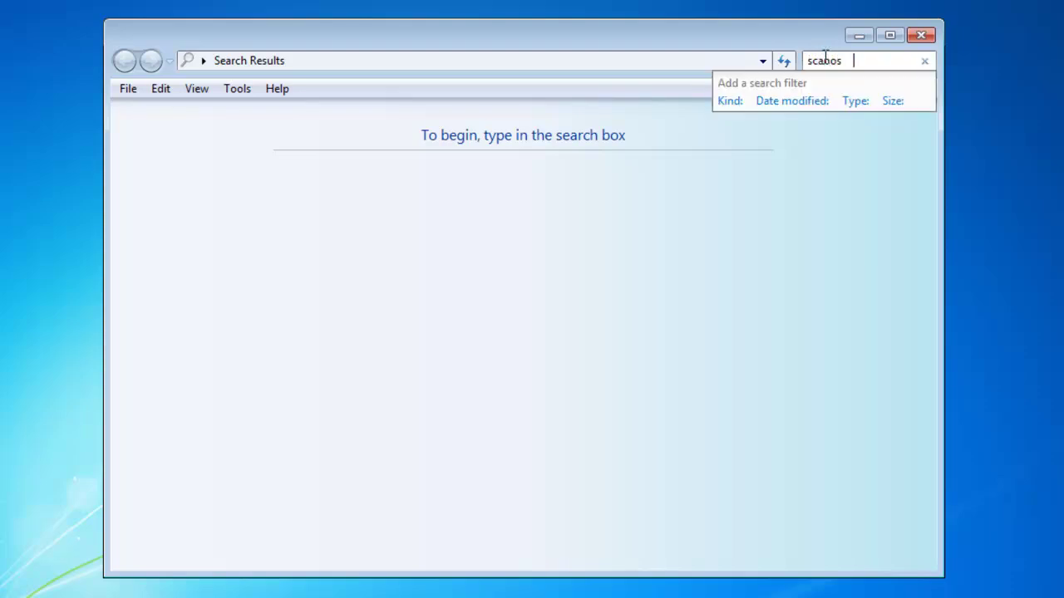
key(BackSpace)
key(BackSpace)
text(t.exe)
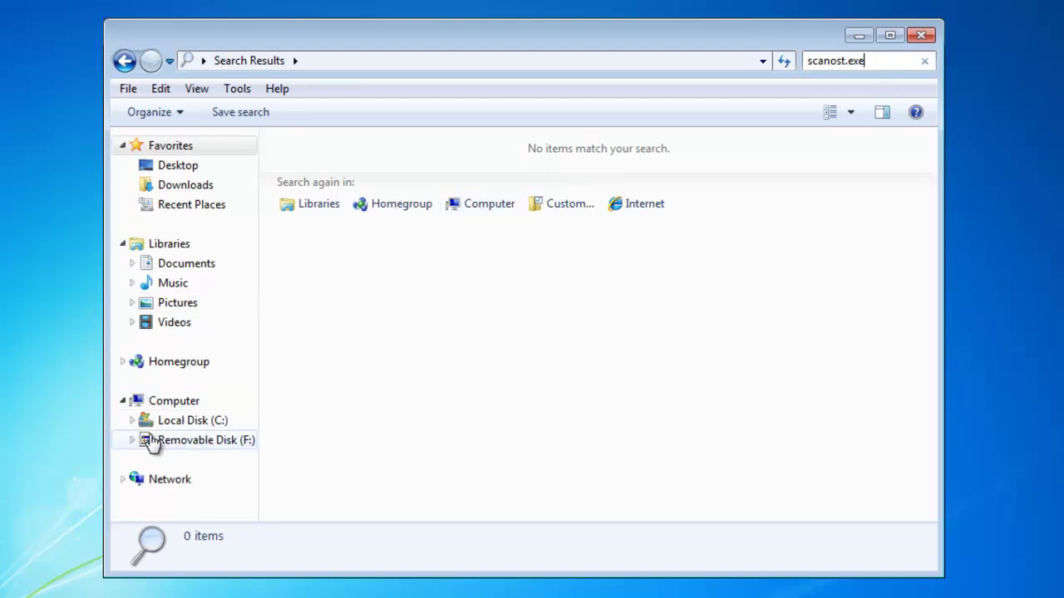
click(131, 421)
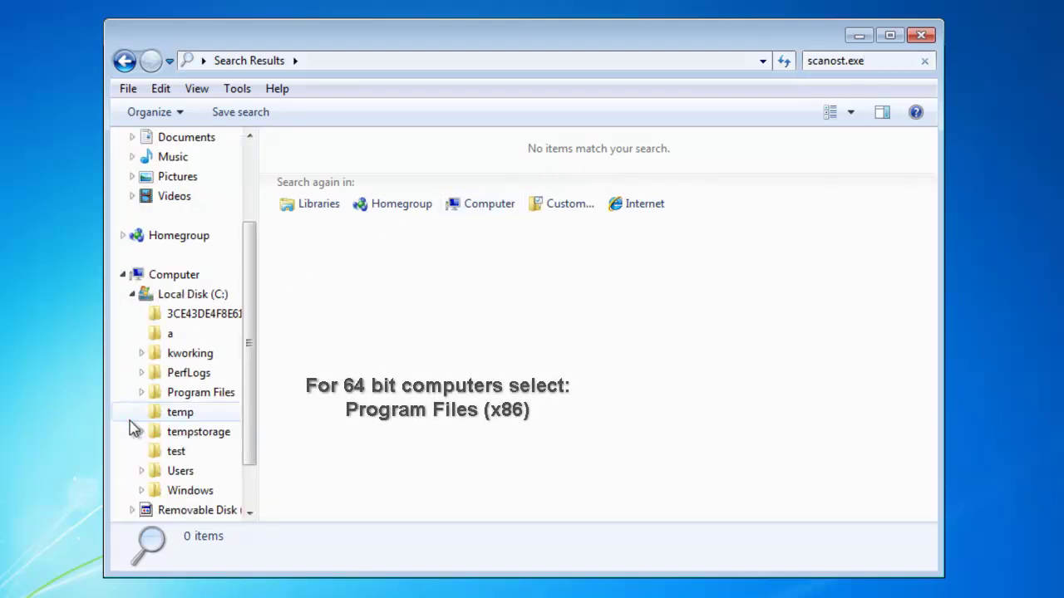
click(187, 392)
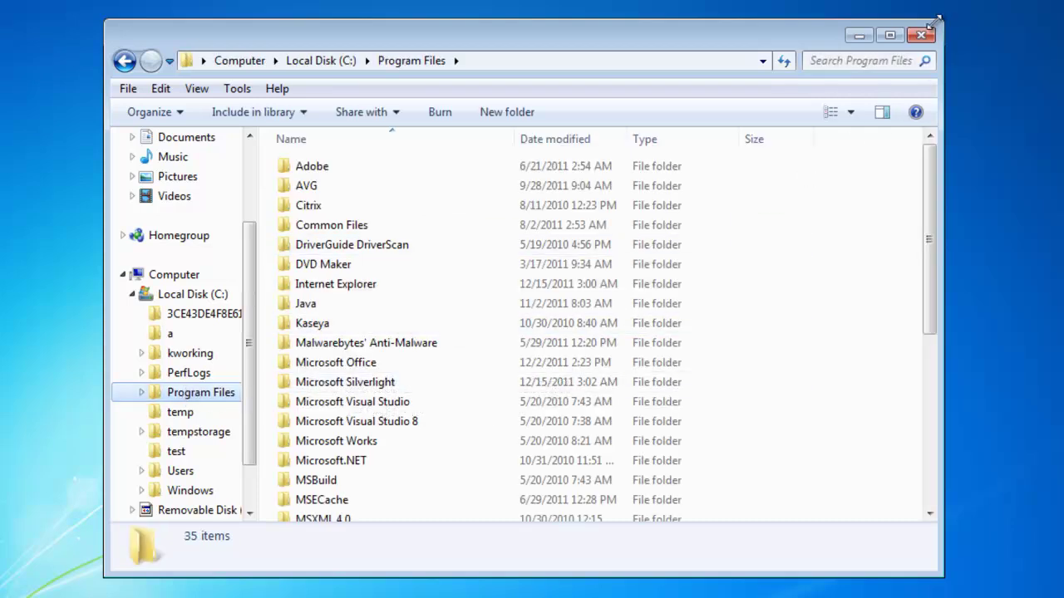
click(883, 65)
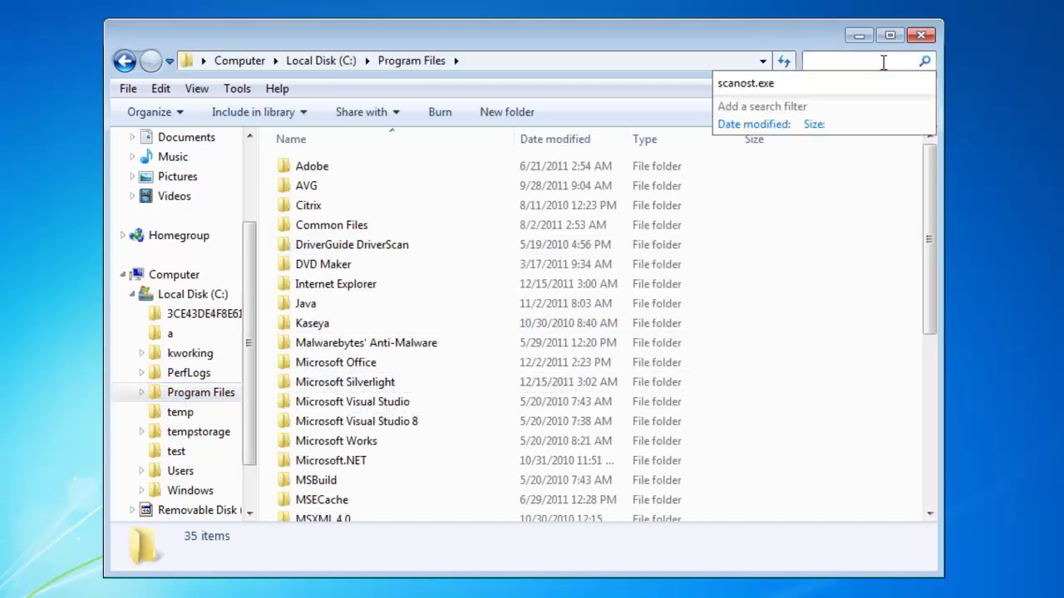
click(752, 84)
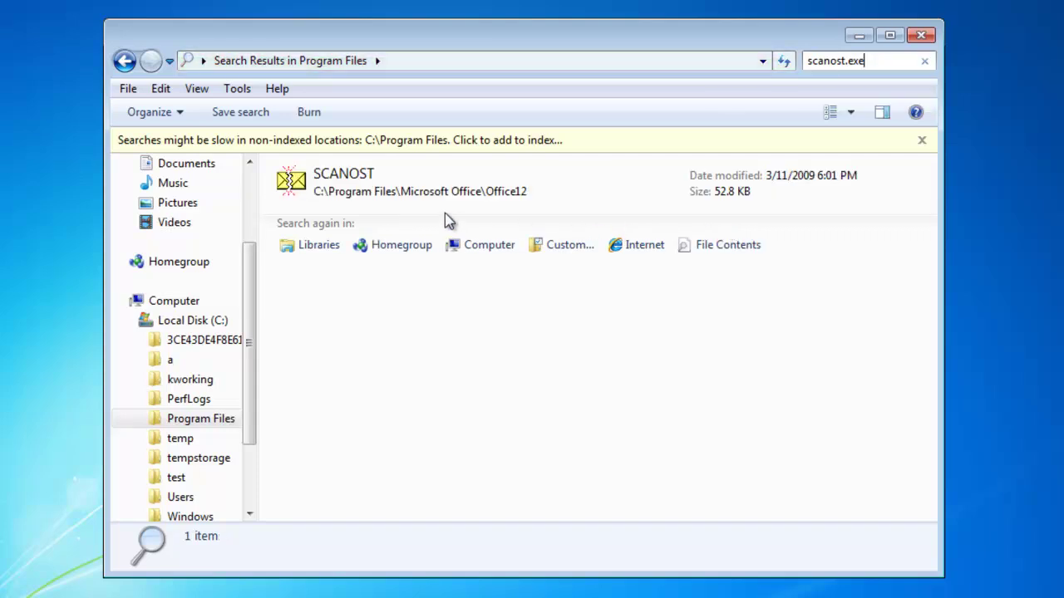
Run SCANOST with Scan all folders and Repair errors, and dismiss the completion notice.
double_click(323, 189)
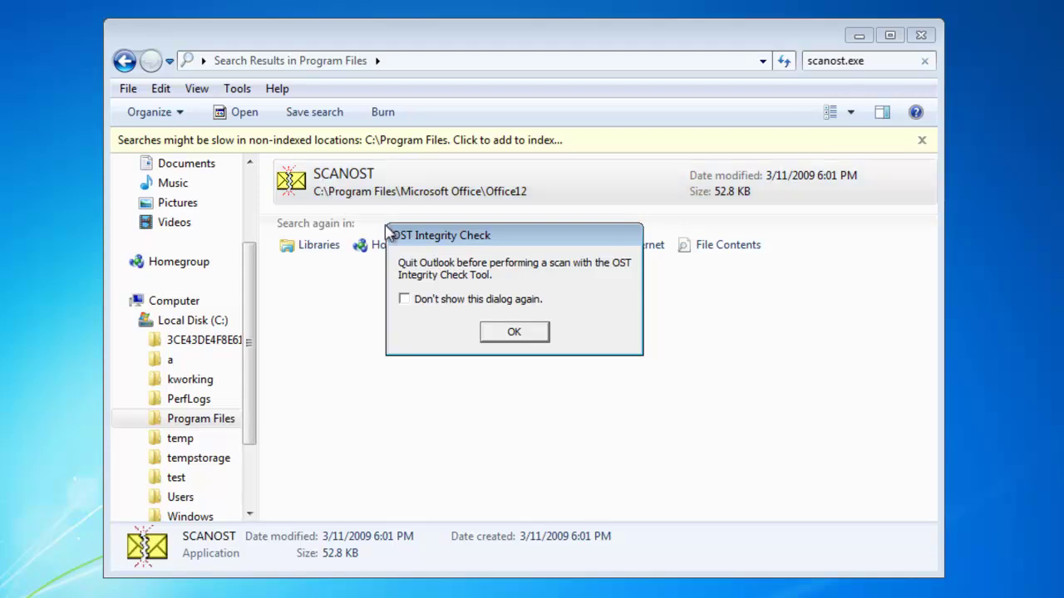
click(514, 333)
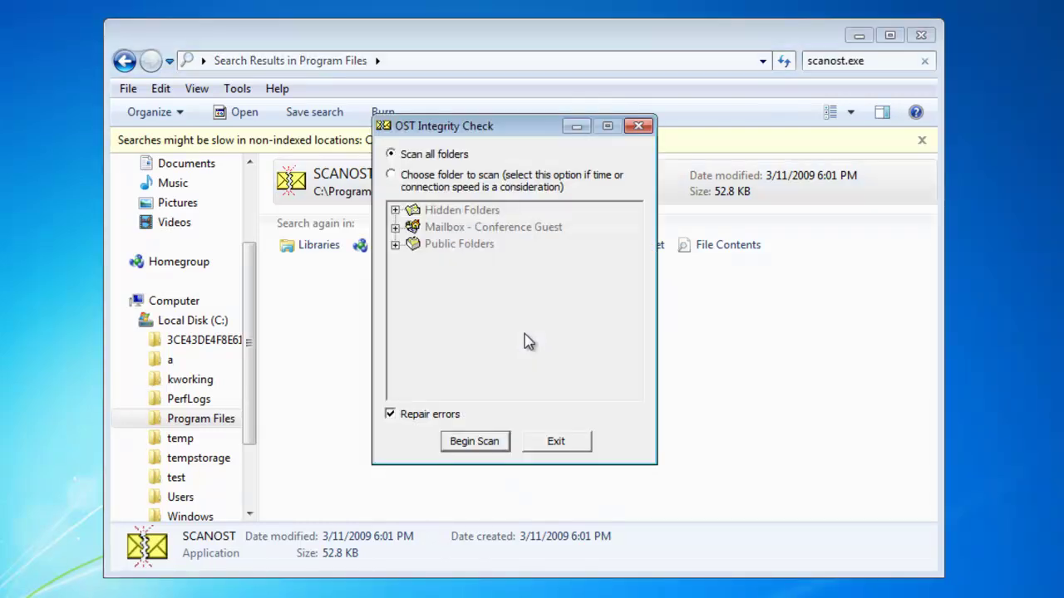
click(467, 447)
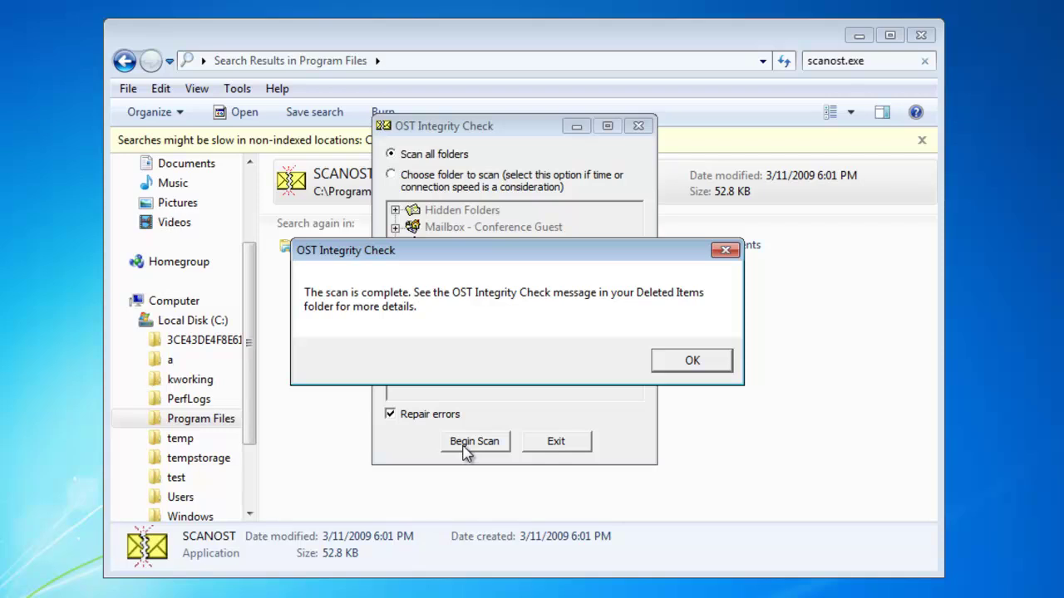
click(682, 362)
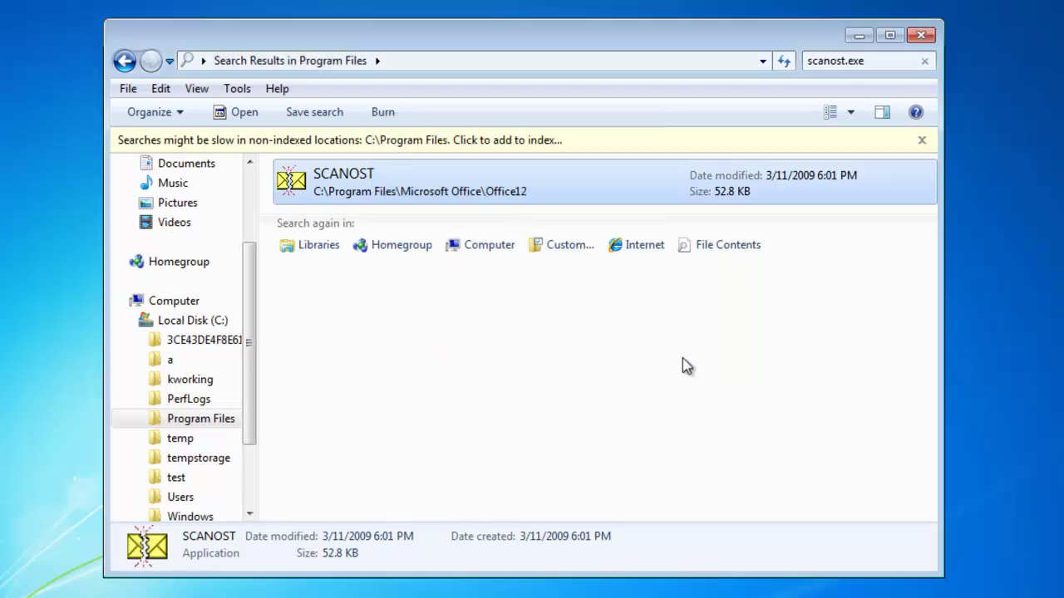